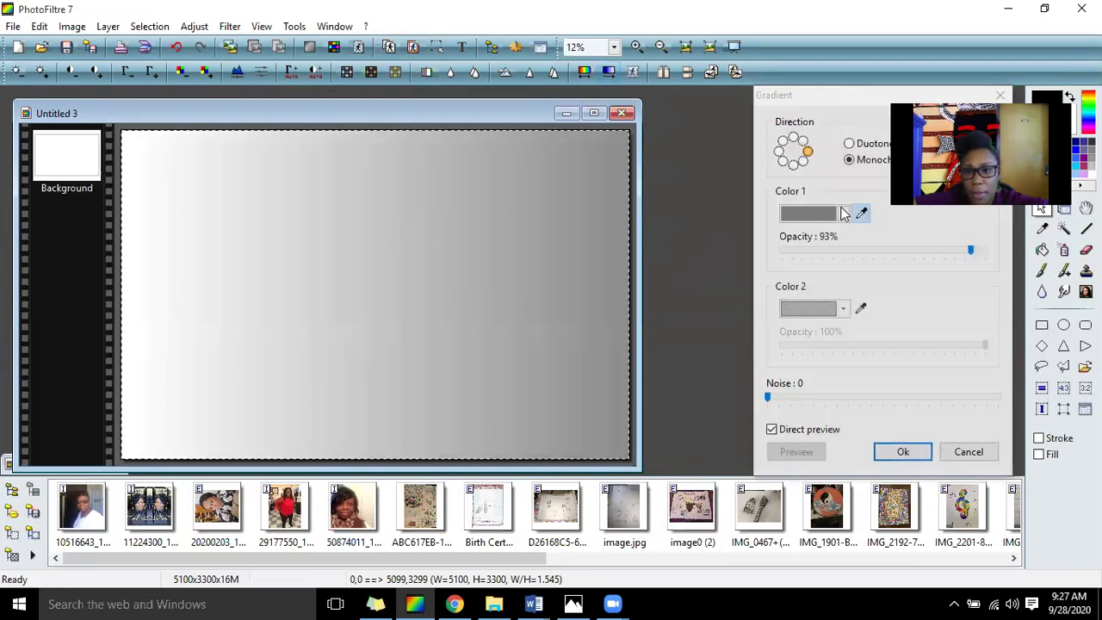
Step: Pick bright red and yellow as the two Duotone gradient colours and apply the gradient
left_click(843, 214)
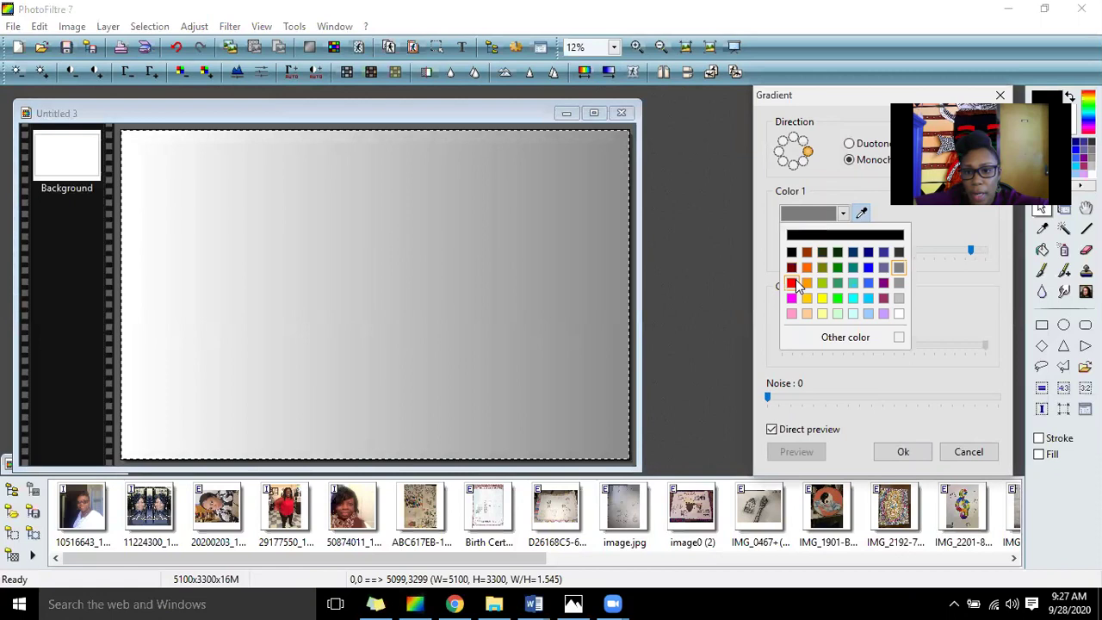
left_click(792, 283)
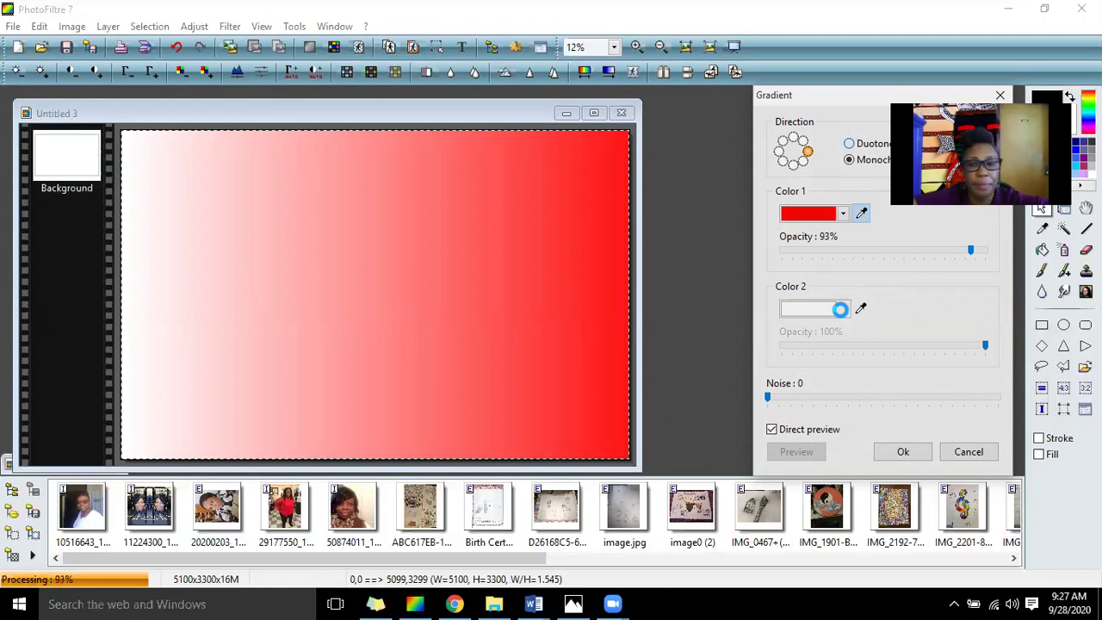
left_click(842, 308)
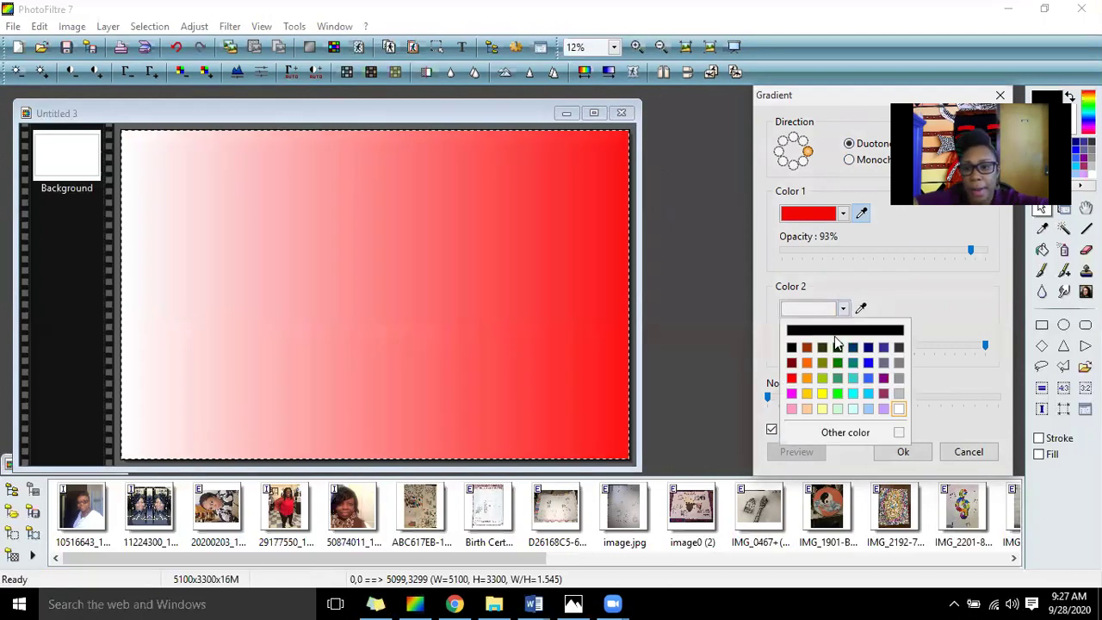
left_click(822, 394)
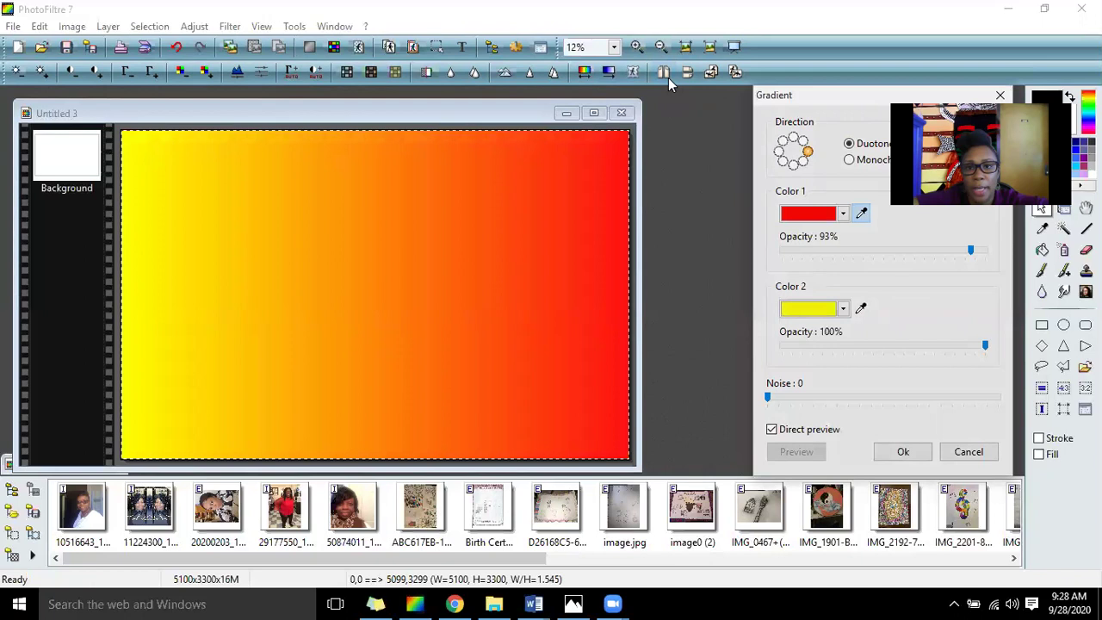
left_click(684, 77)
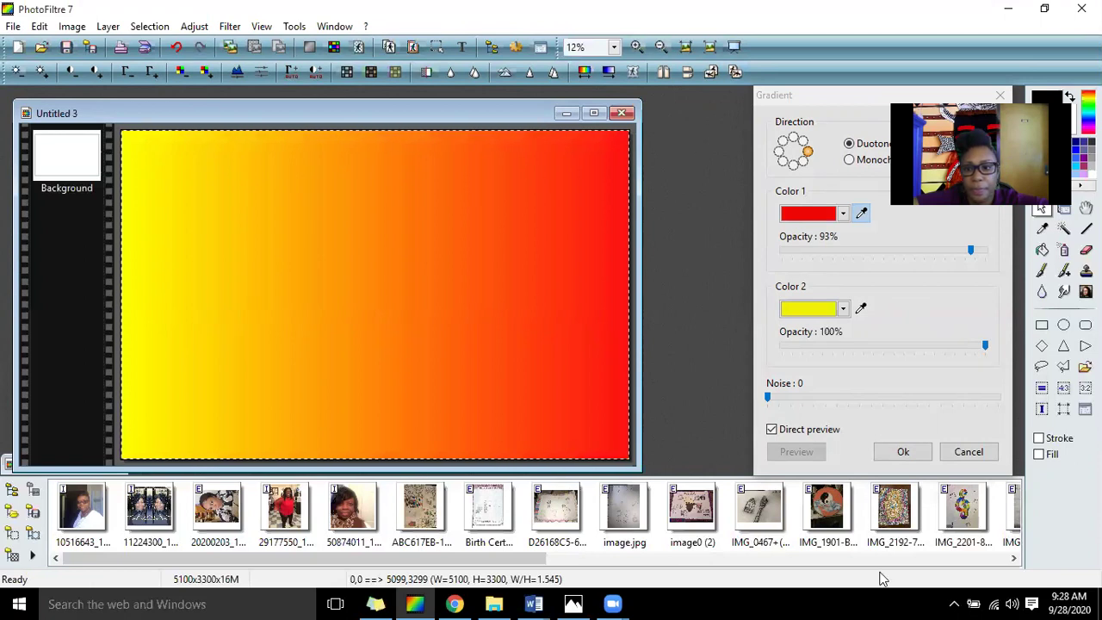
left_click(903, 452)
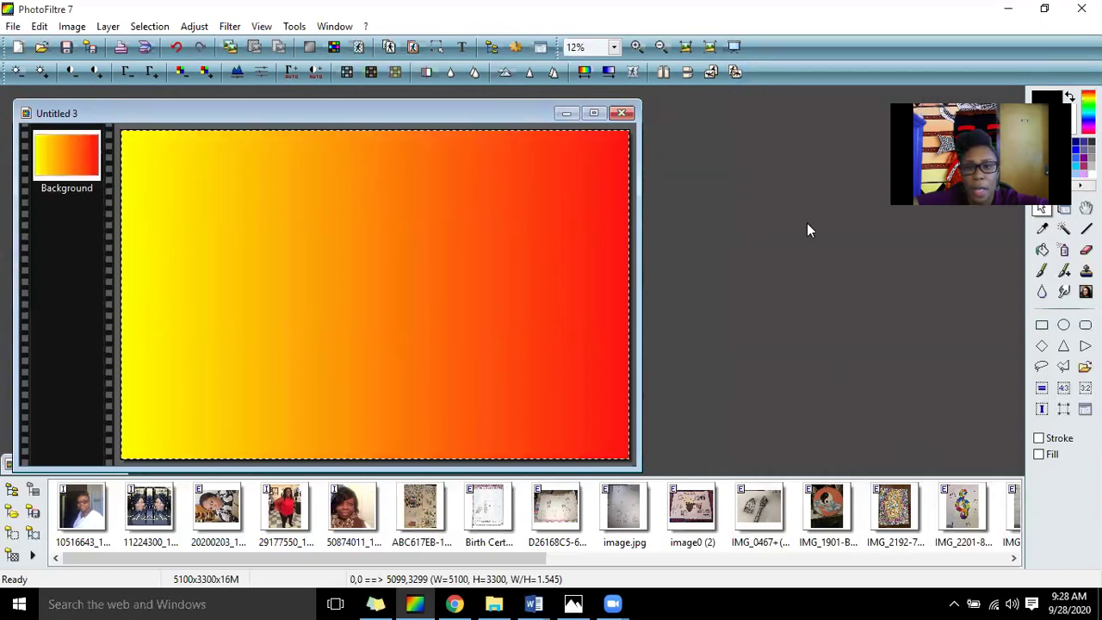
Step: Deselect and rotate the image 90° to portrait, then try and cancel an elliptical selection
key("ctrl+d")
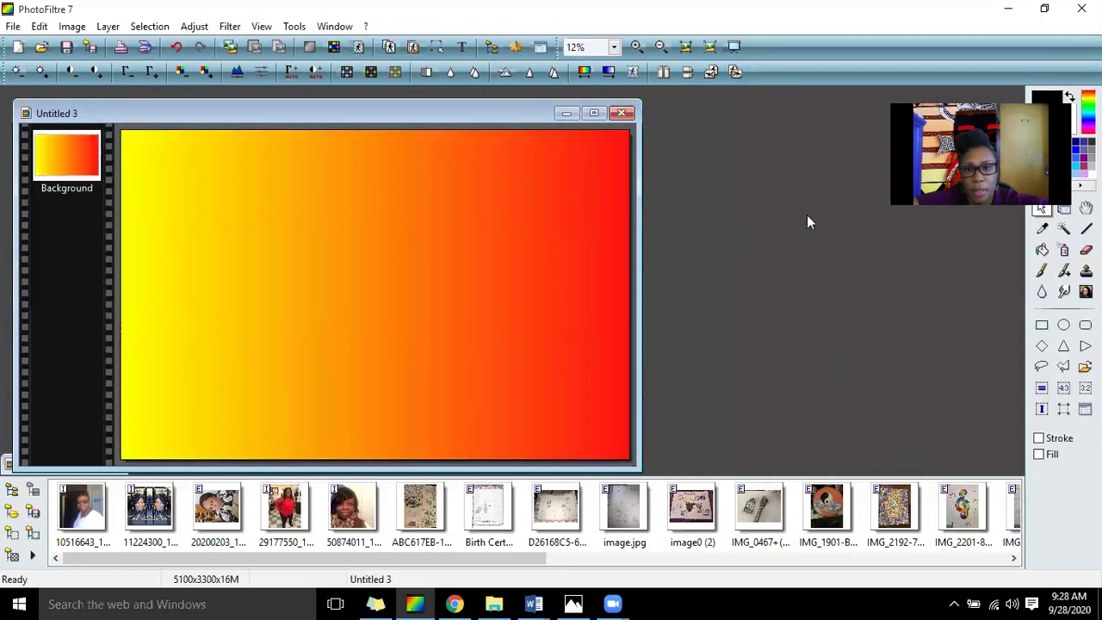
left_click(733, 73)
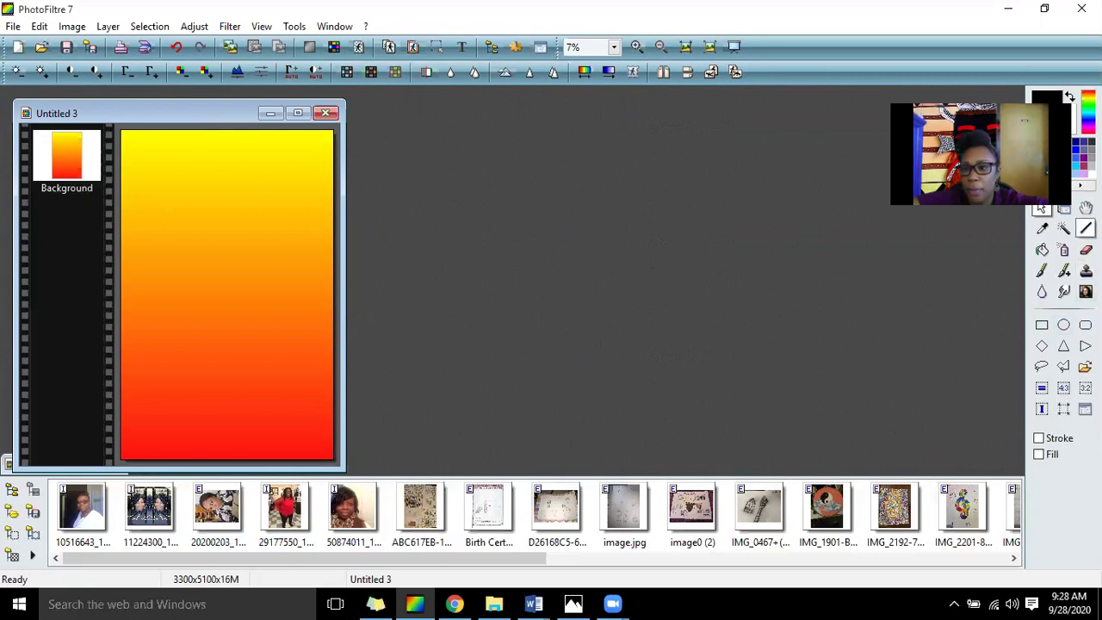
left_click(1086, 228)
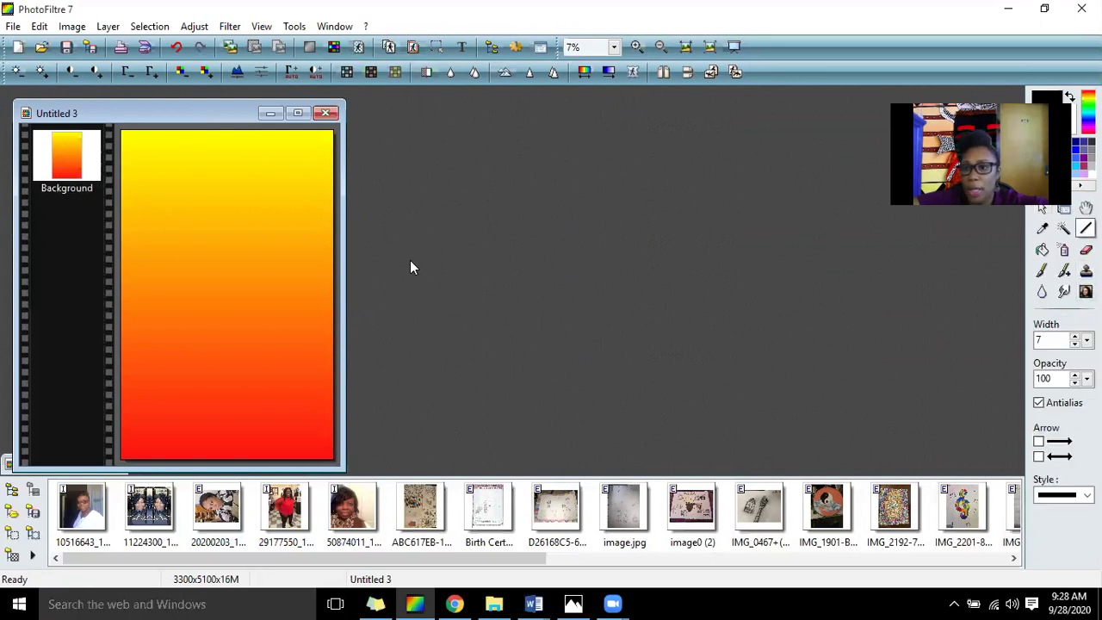
left_click(1043, 230)
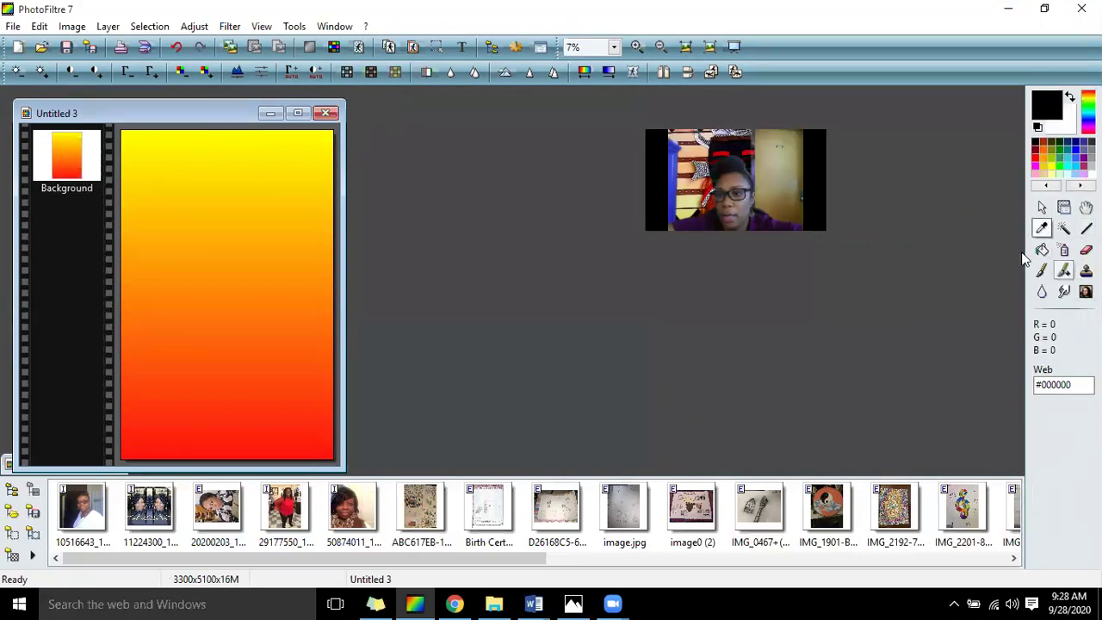
left_click(1041, 211)
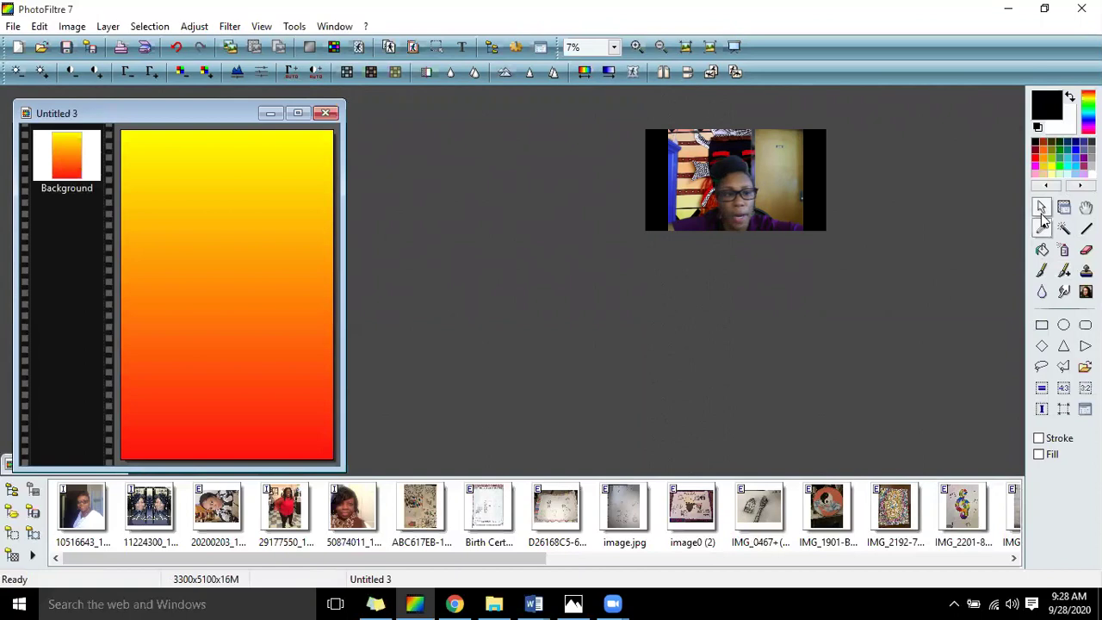
left_click_drag(122, 175, 208, 215)
left_click(209, 213)
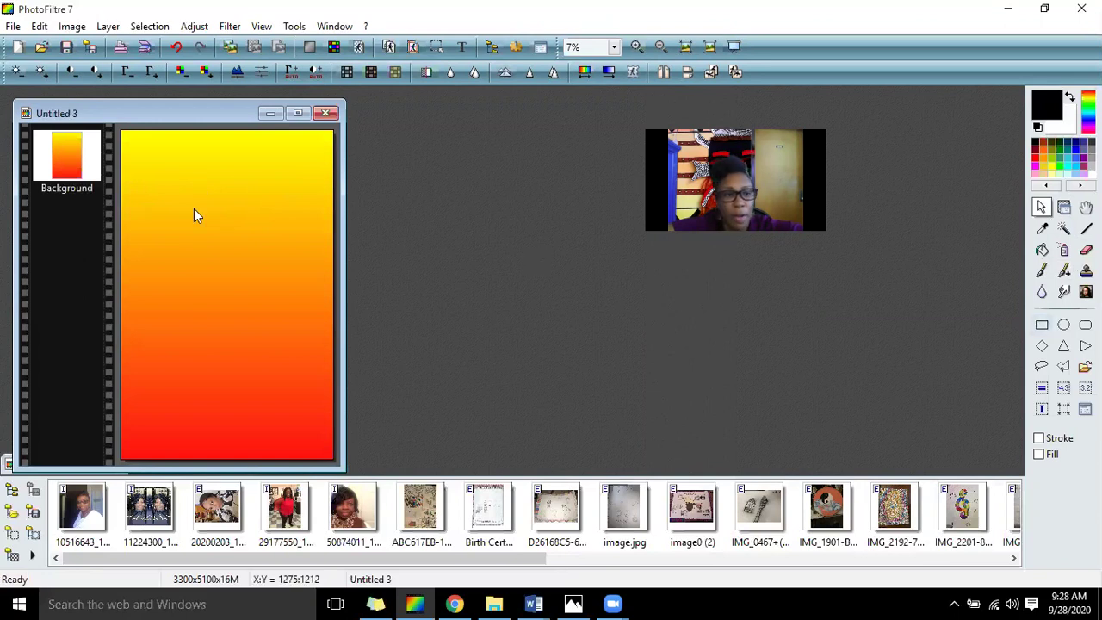
Step: Select a horizontal band across the upper image and fill it with black
left_click_drag(121, 182, 369, 222)
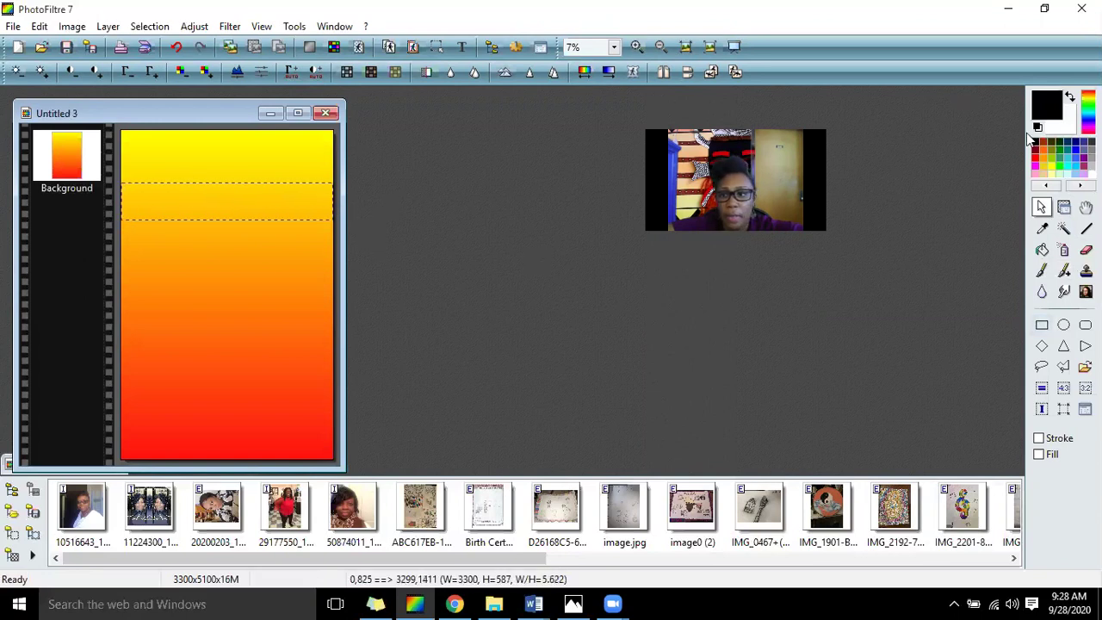
left_click(1041, 250)
left_click(292, 200)
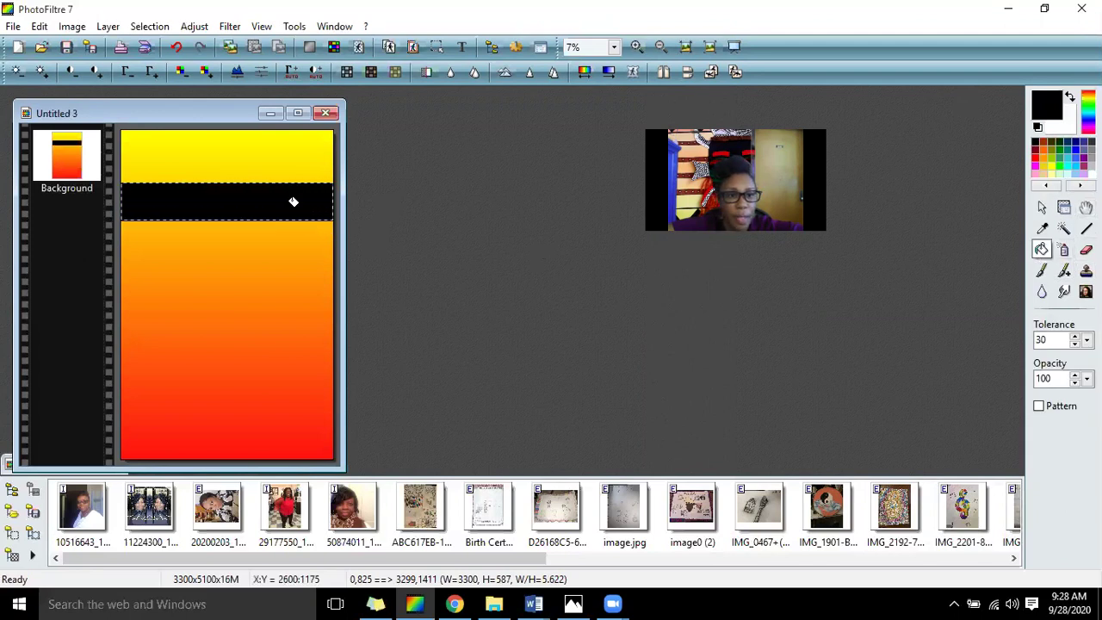
Step: Copy the black band onto a new layer and move it down near the bottom
key("ctrl+c")
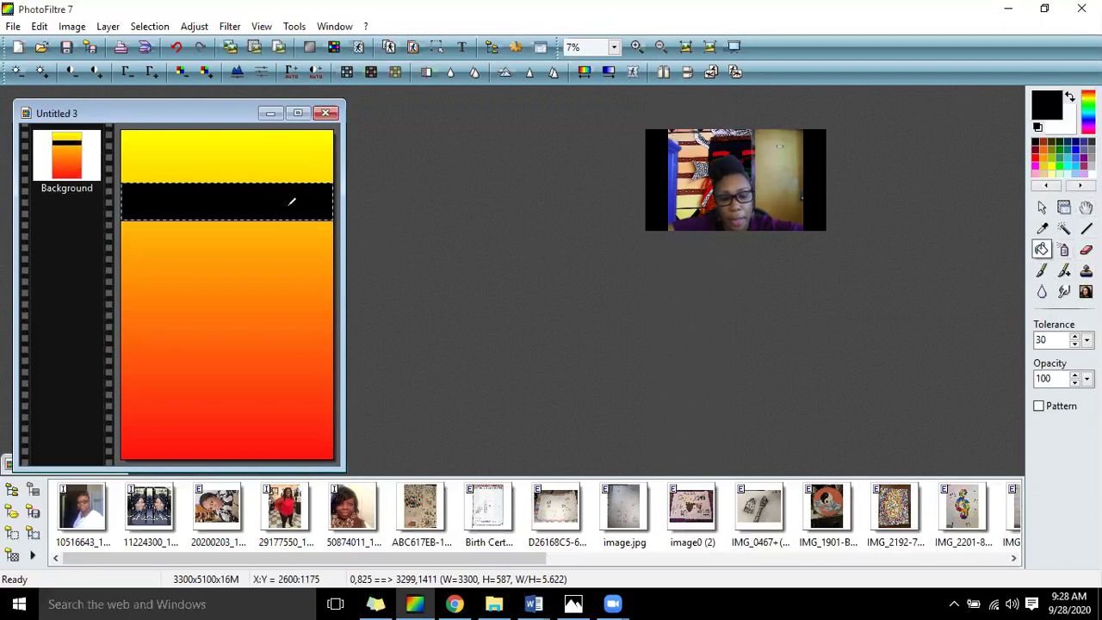
key("ctrl+v")
left_click_drag(290, 212, 291, 416)
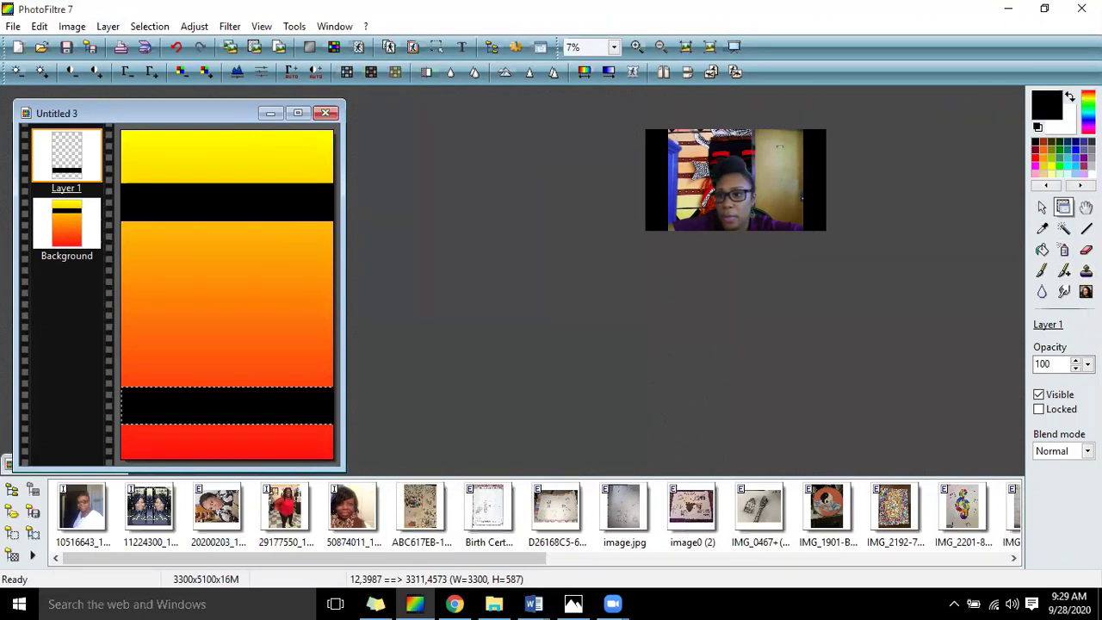
Step: Stamp white marks along both black bands with brush shape 69 at 150% scale
left_click(1069, 96)
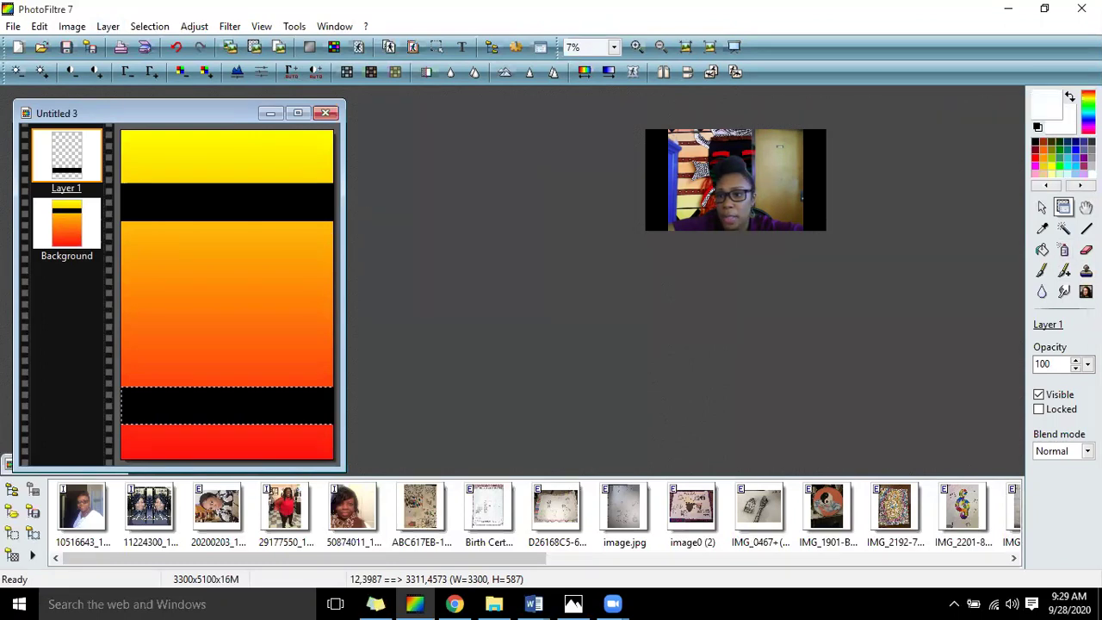
left_click(1042, 207)
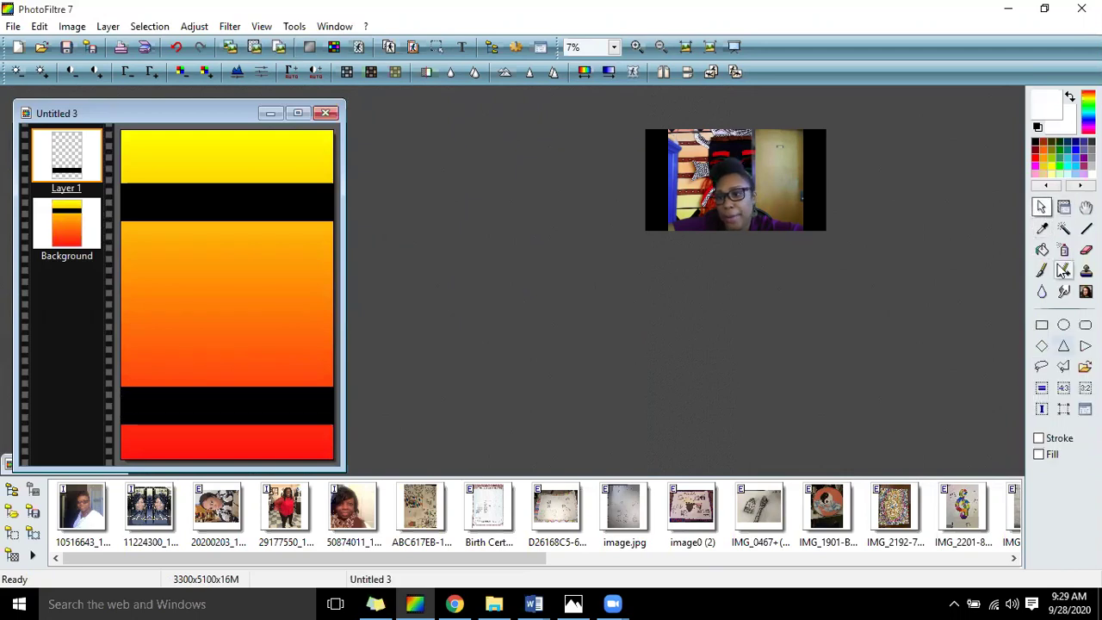
left_click(1086, 270)
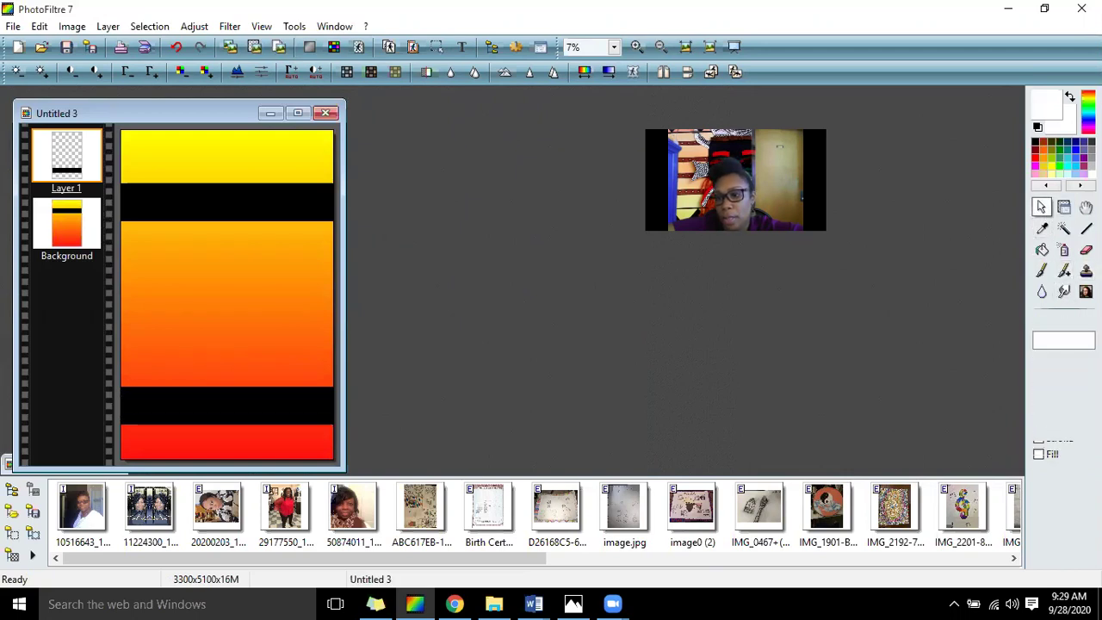
left_click(1064, 270)
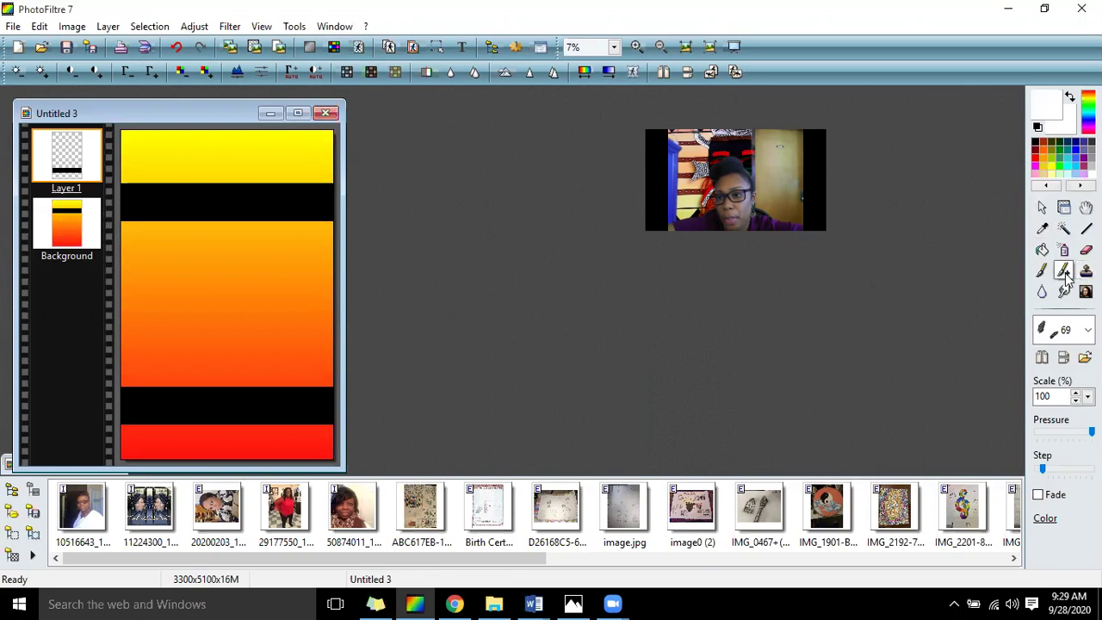
left_click(1068, 330)
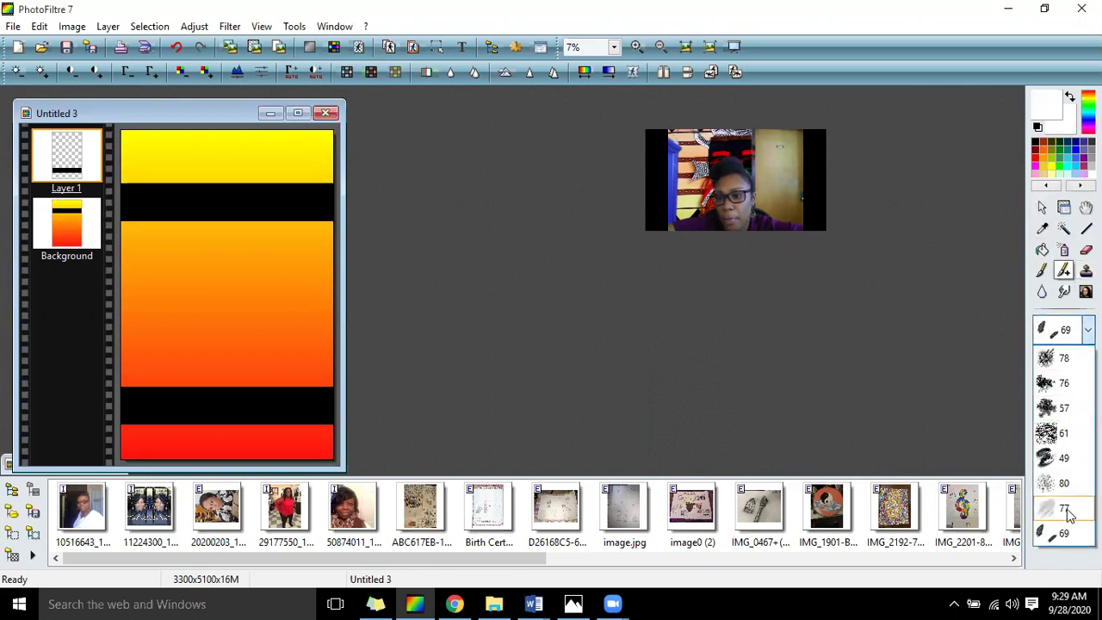
left_click(1064, 521)
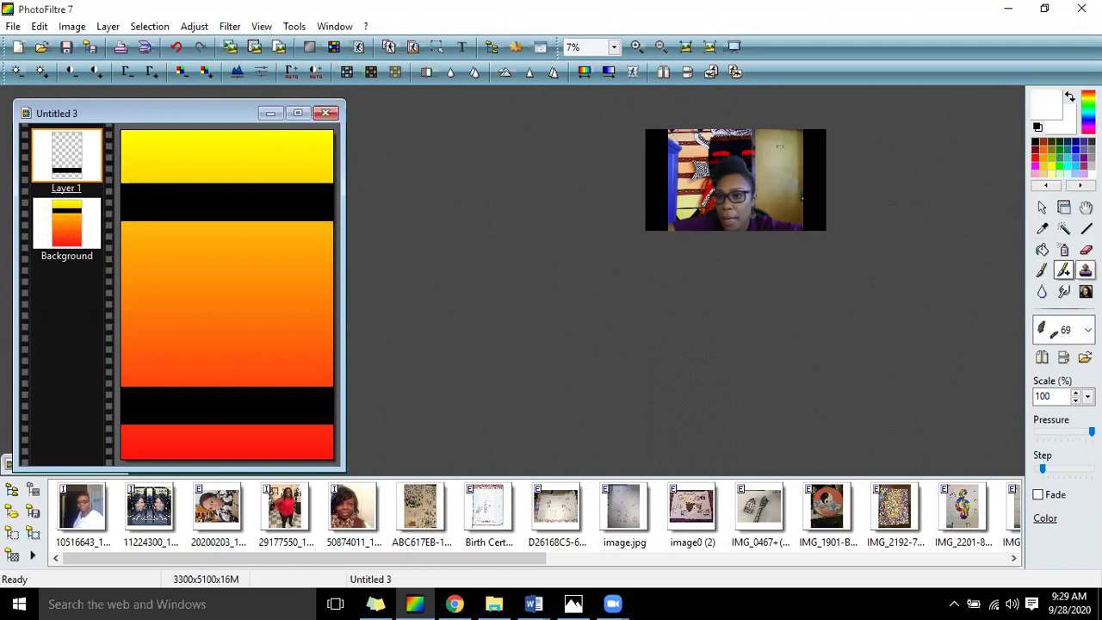
left_click(1087, 397)
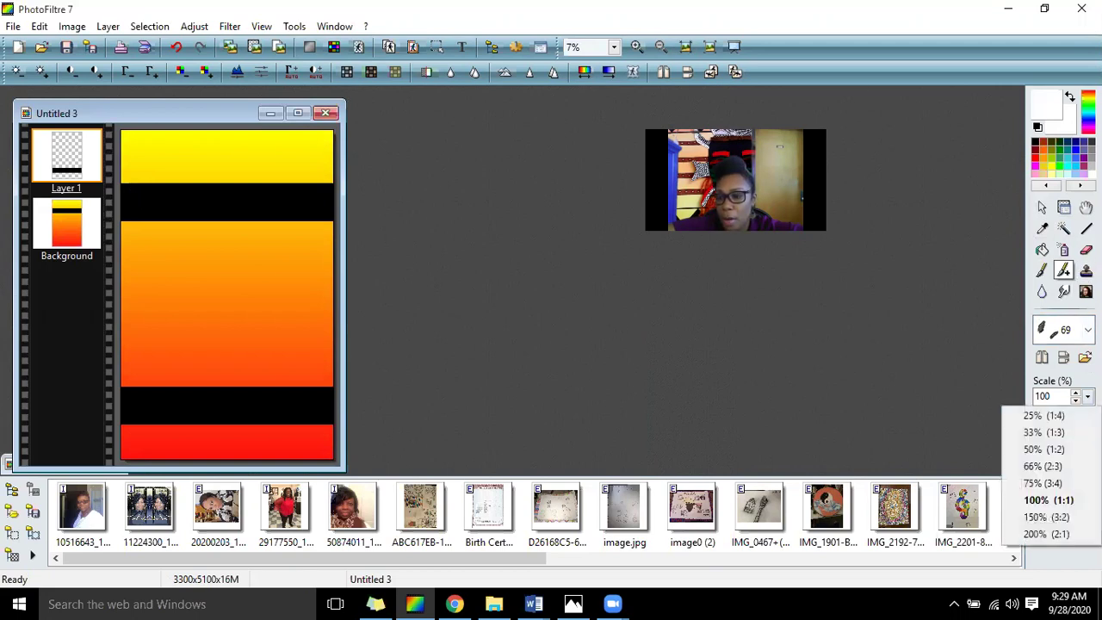
left_click(1061, 517)
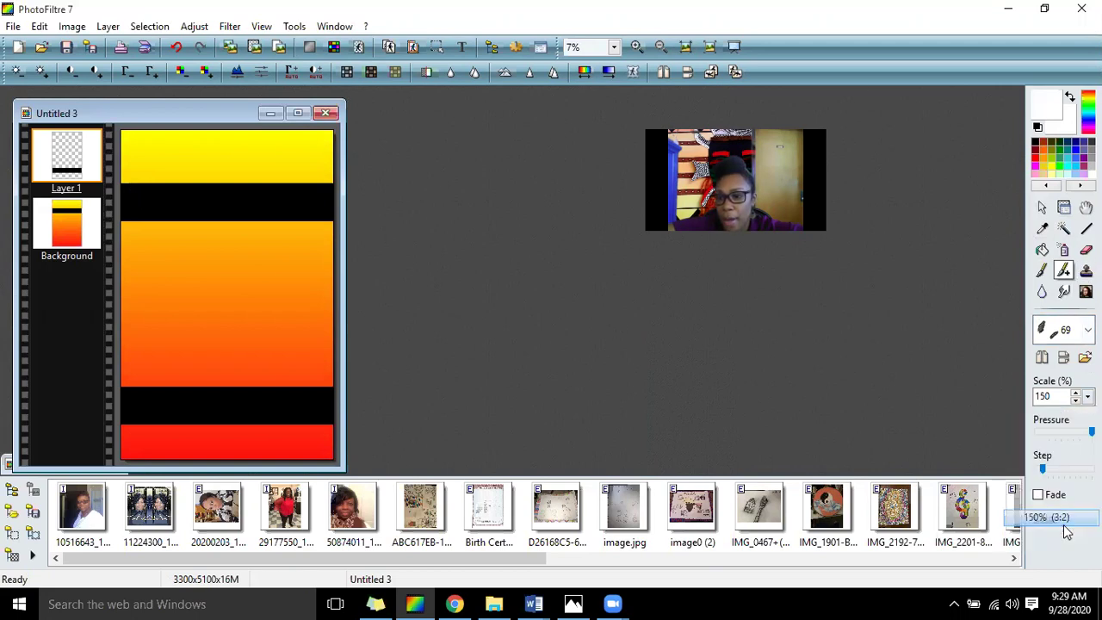
left_click(128, 195, "ctrl")
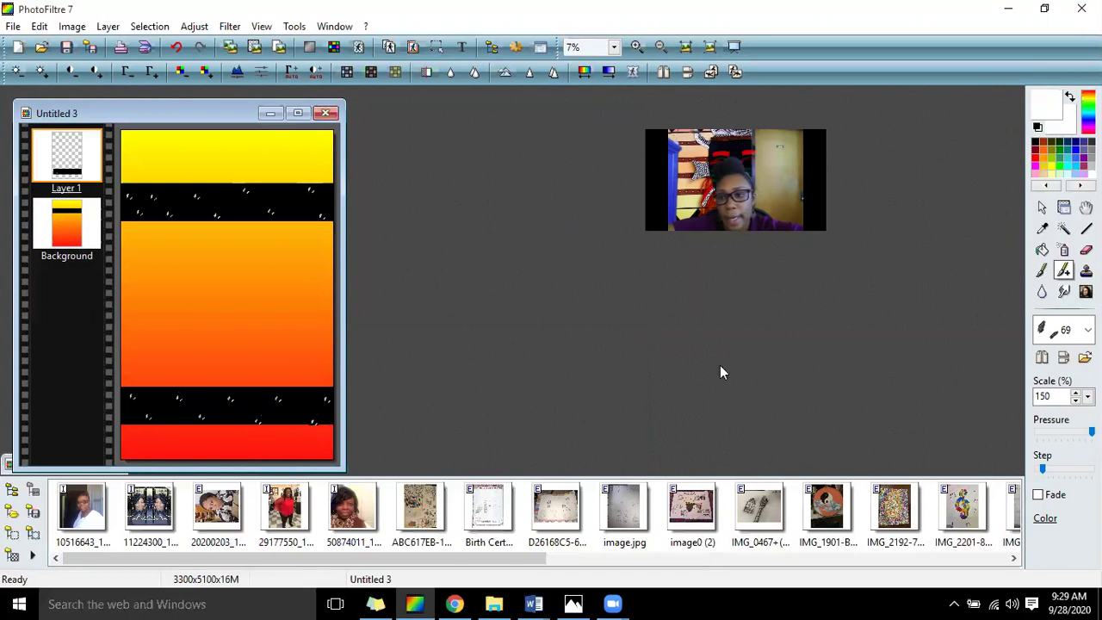
left_click(1042, 207)
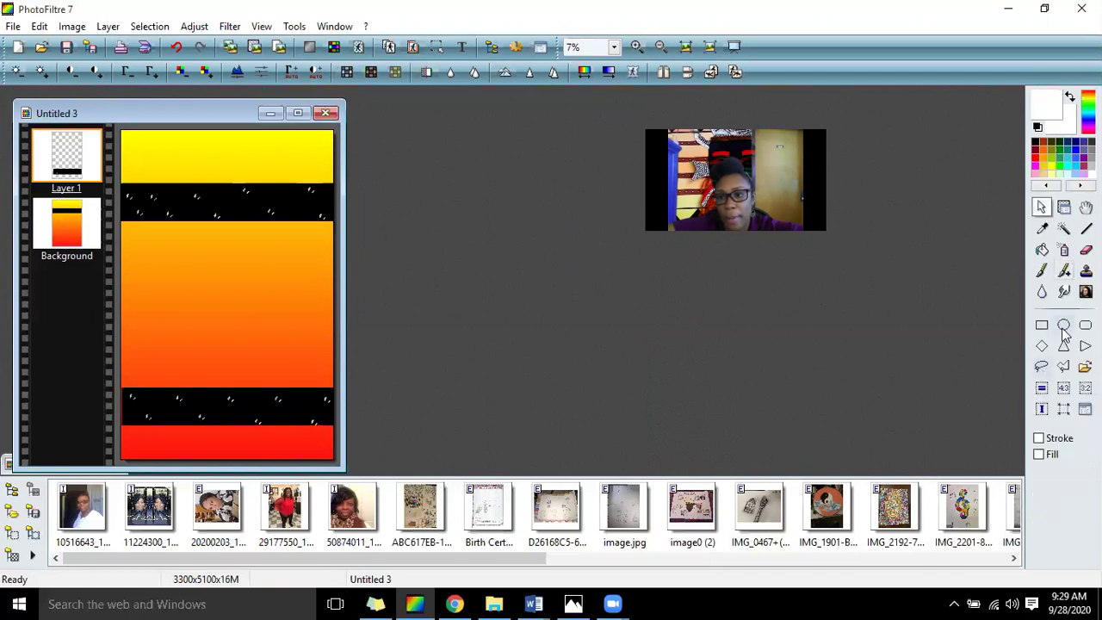
Step: Stroke an upright oval selection in the orange middle with a black outline, then minimise PhotoFiltre
left_click_drag(184, 236, 266, 378)
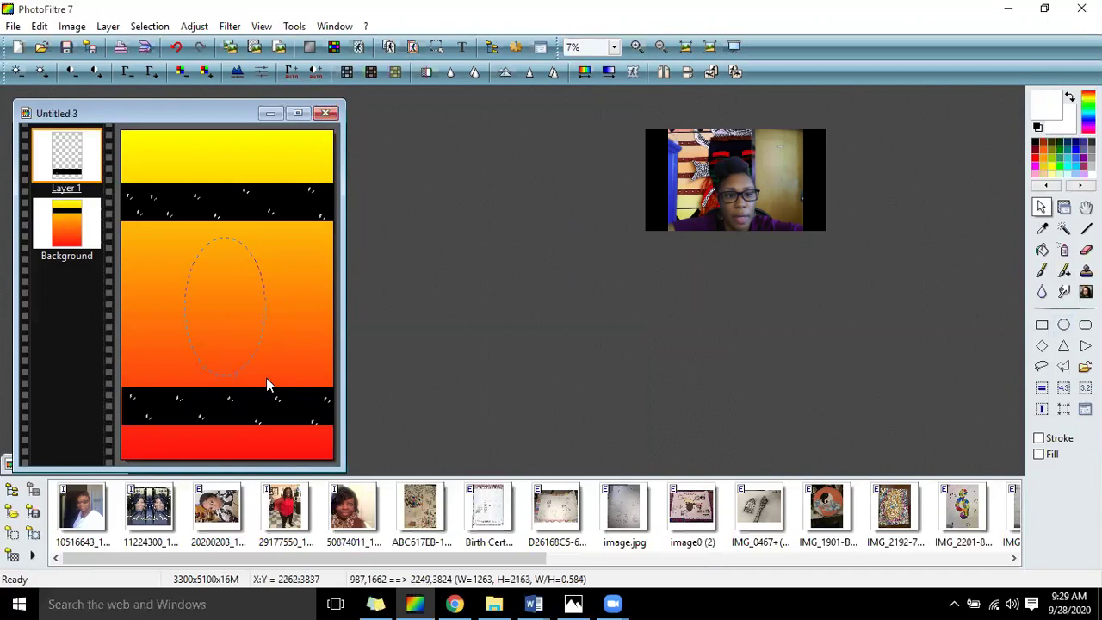
right_click(245, 336)
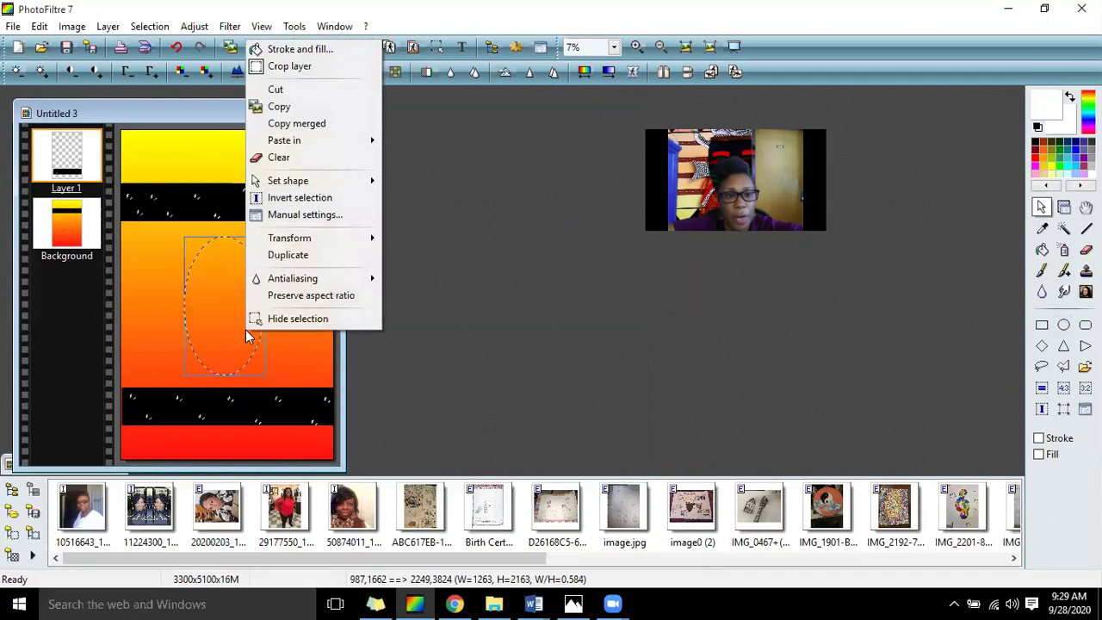
left_click(297, 46)
left_click(561, 465)
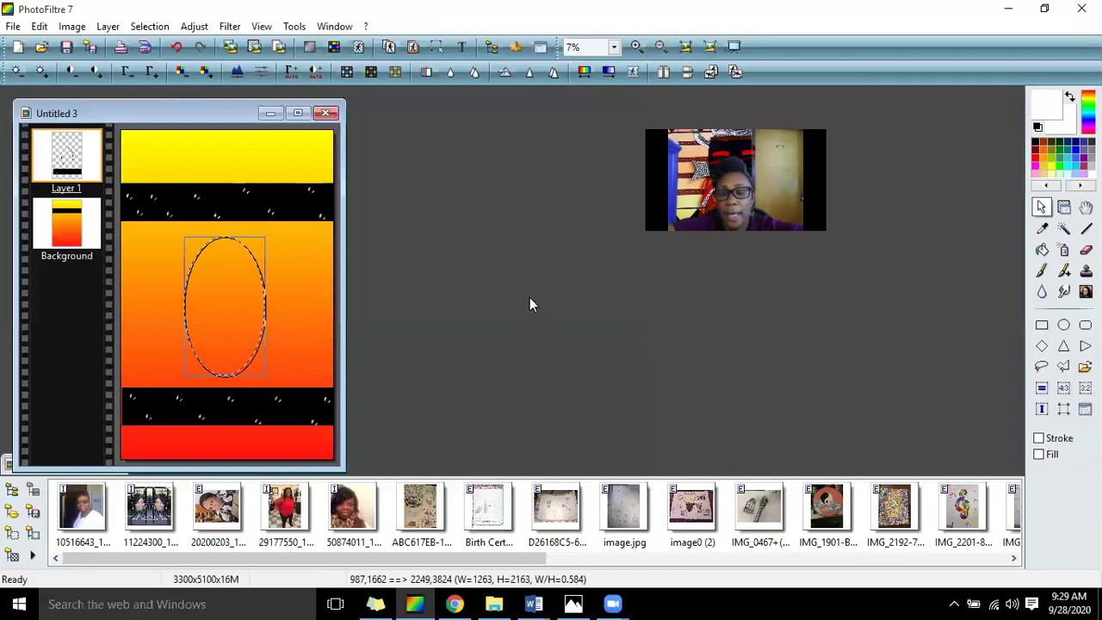
left_click(1009, 8)
Step: Close the Value pict 2.jpg photo and open African Mask 4th Week from the Mask 4th Week folder in Word
left_click(573, 604)
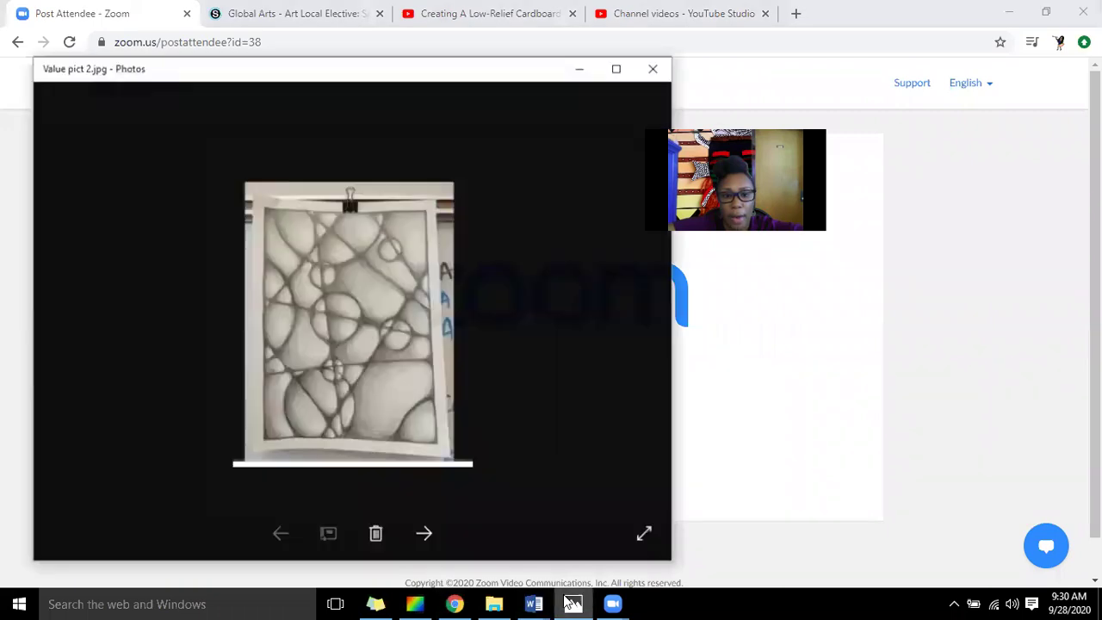
left_click(654, 62)
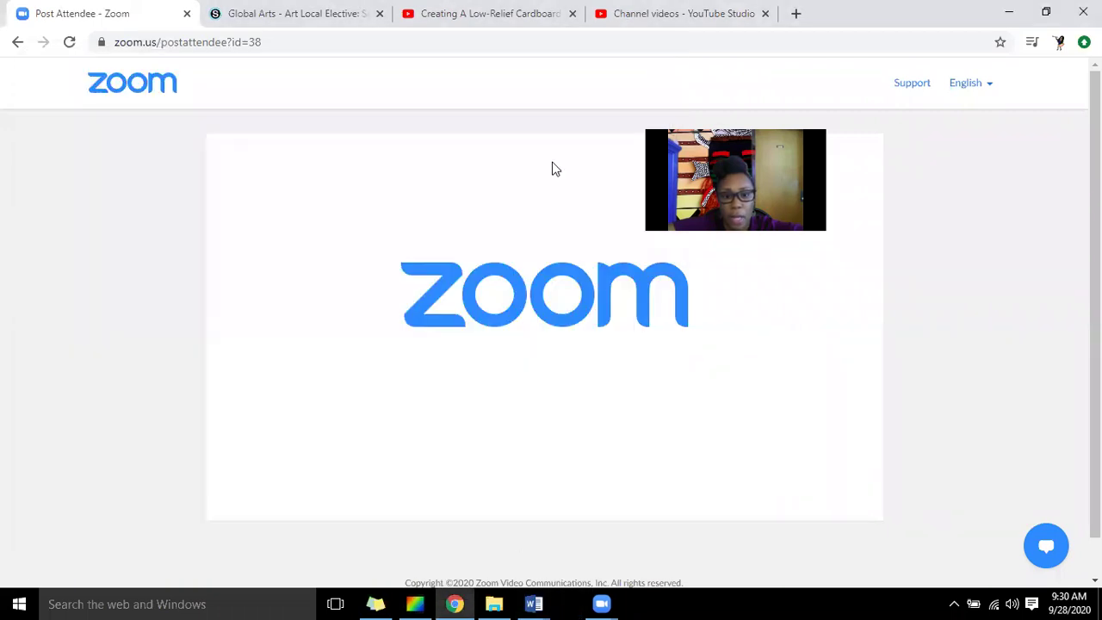
left_click(494, 603)
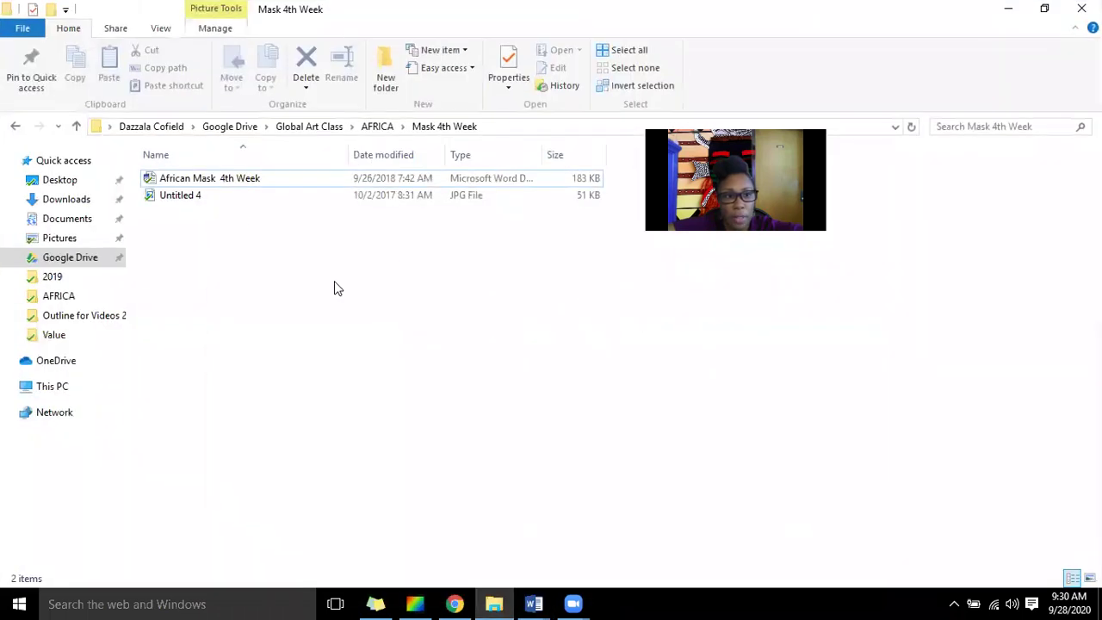
left_click(179, 183)
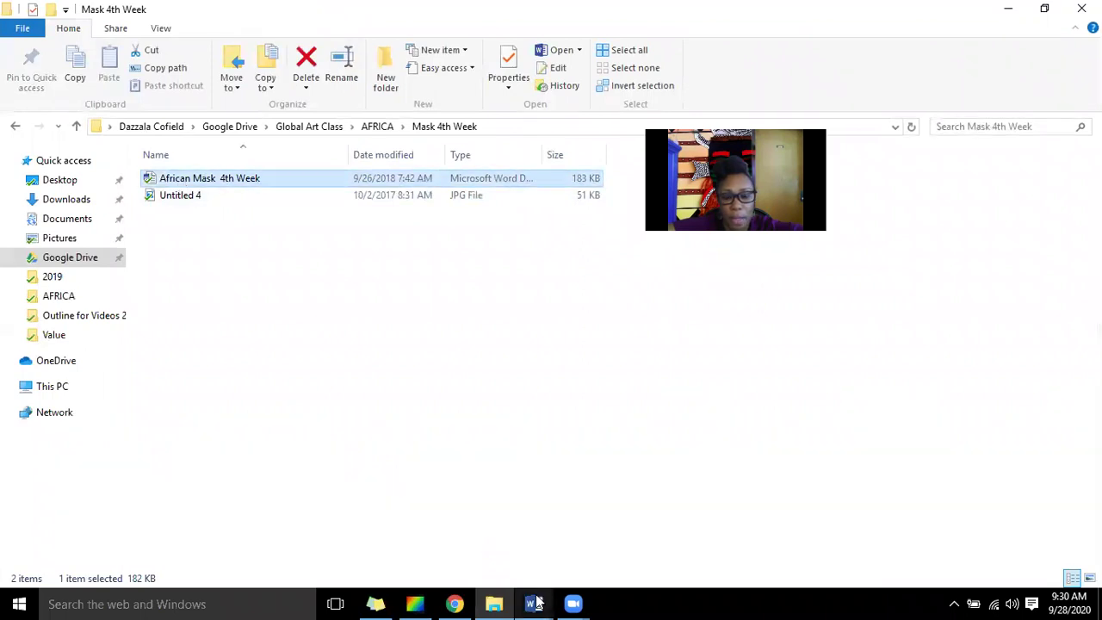
mouse_move(534, 604)
left_click(572, 556)
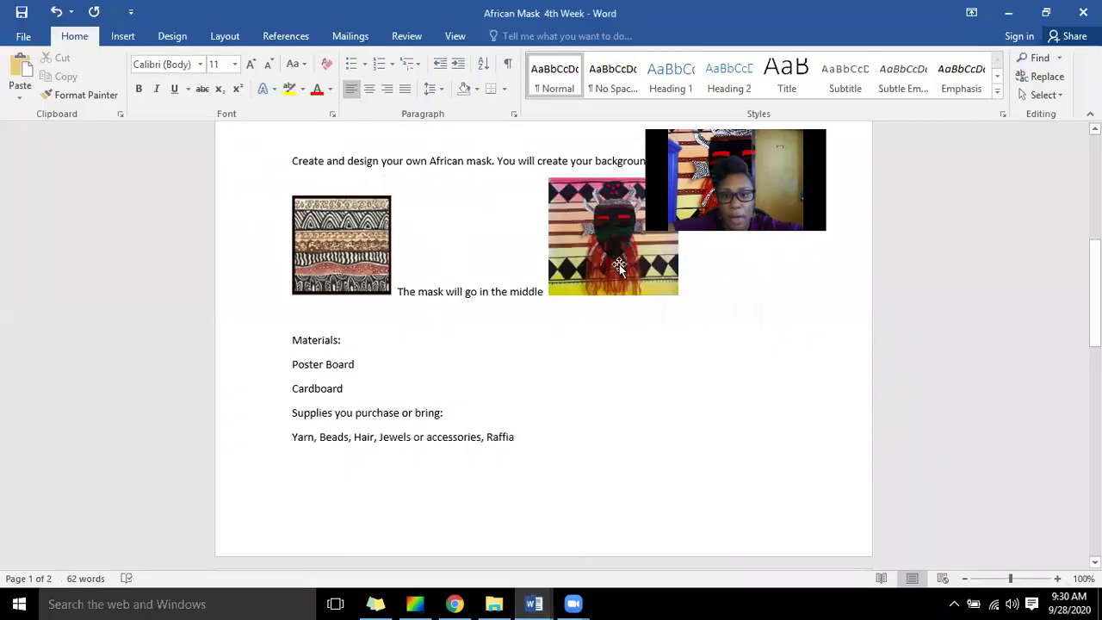
Step: Drag the example mask photo's corner handle to enlarge it across the page's left side
left_click(642, 274)
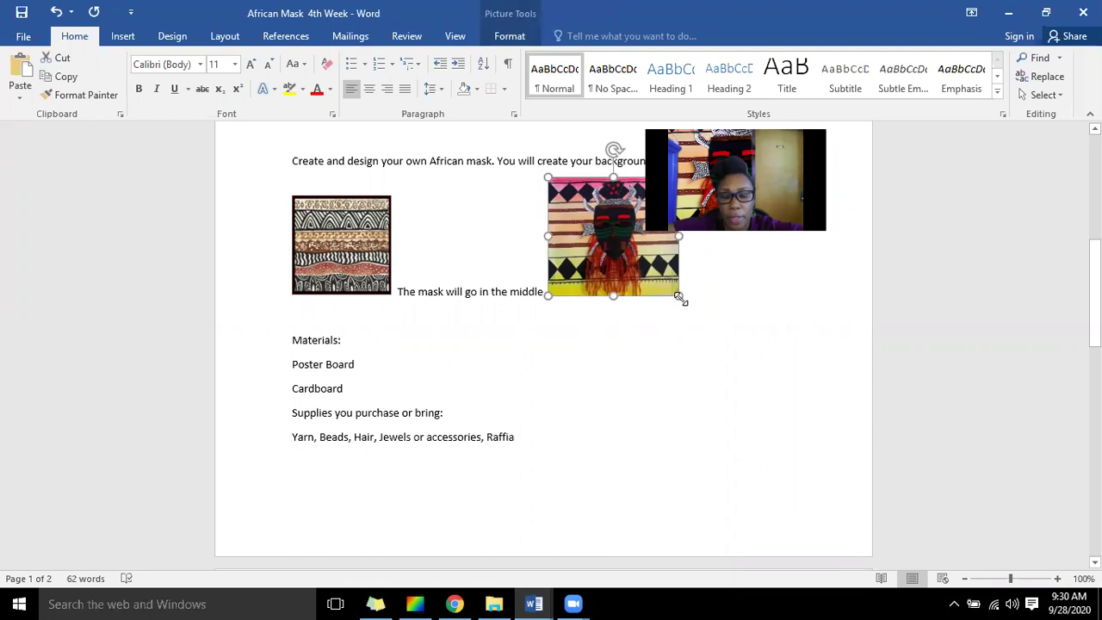
left_click_drag(754, 399, 636, 435)
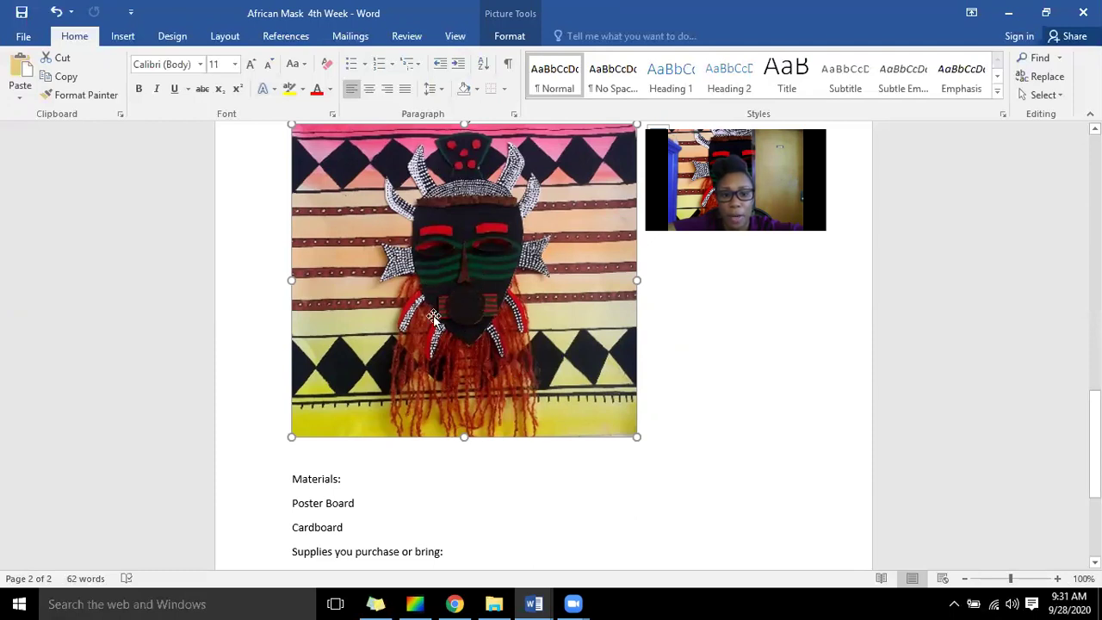
mouse_move(1094, 444)
left_mouse_down()
mouse_move(1094, 473)
mouse_move(1095, 463)
left_mouse_up()
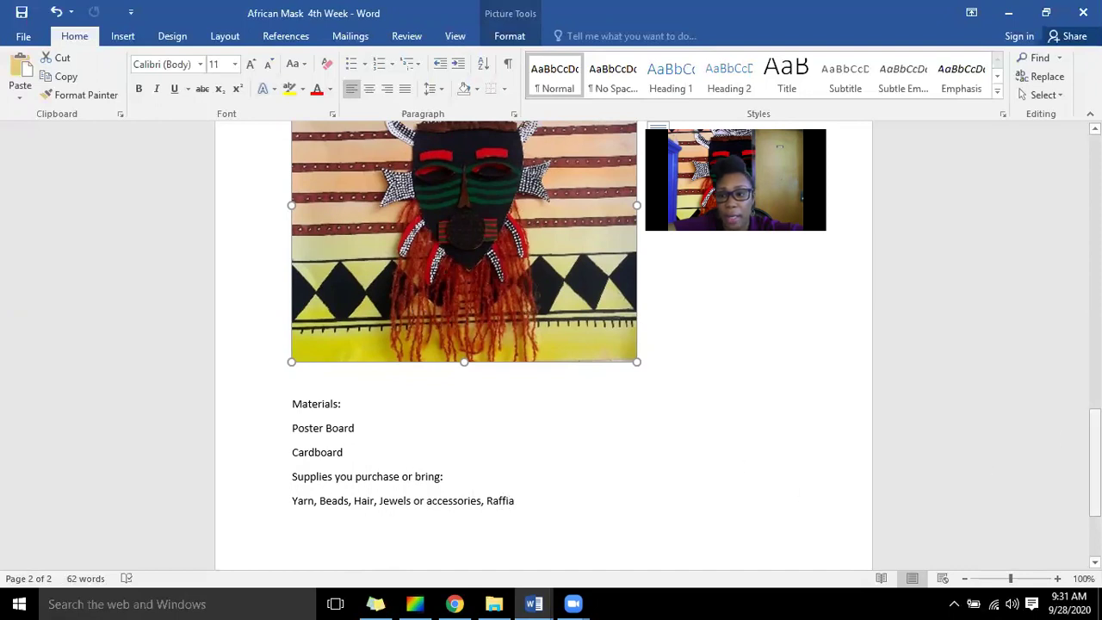
left_click_drag(1095, 465, 1095, 432)
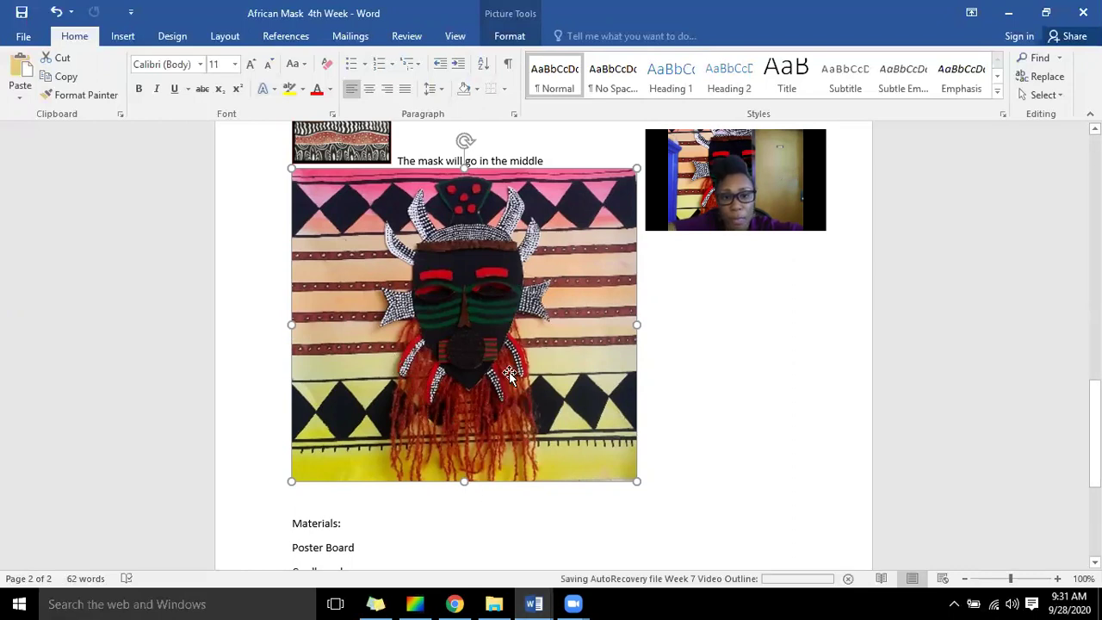
left_click_drag(1095, 433, 1094, 209)
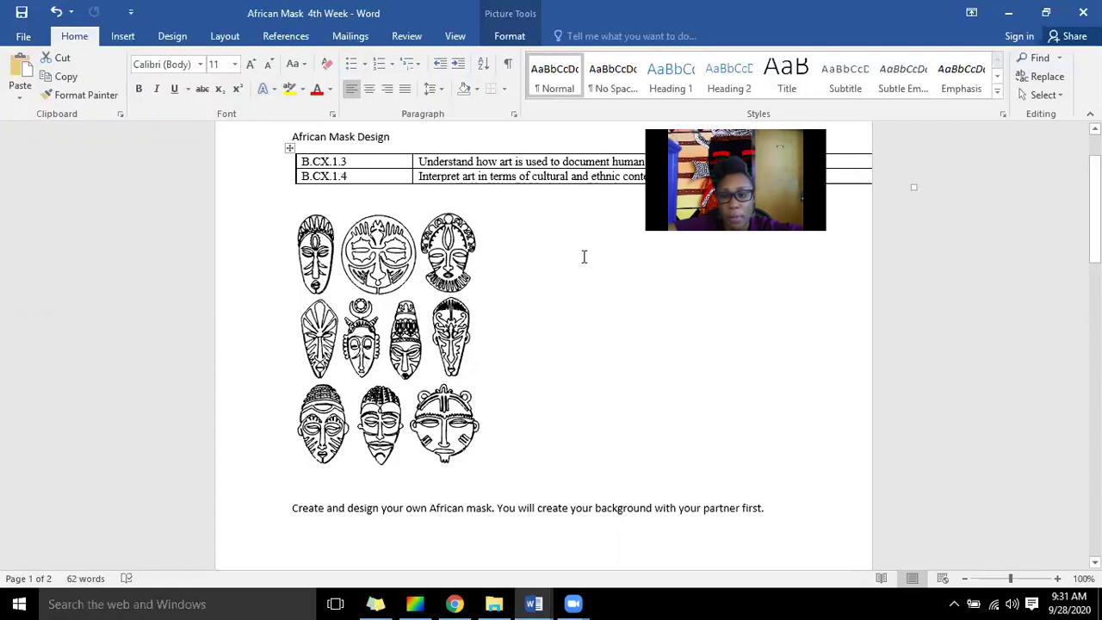
left_click_drag(1094, 211, 1095, 446)
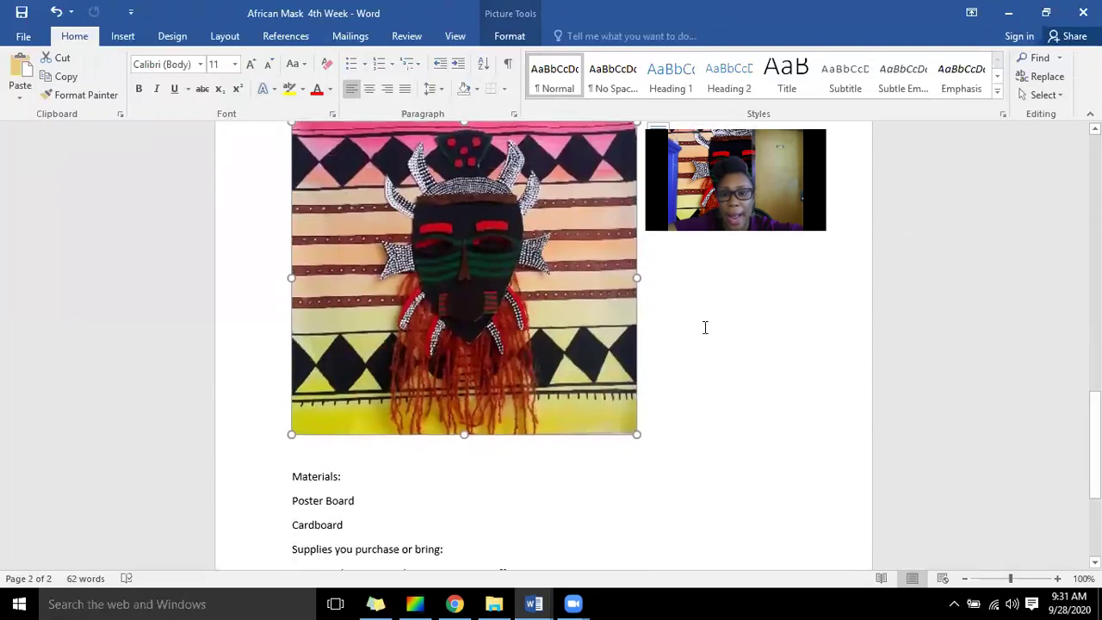